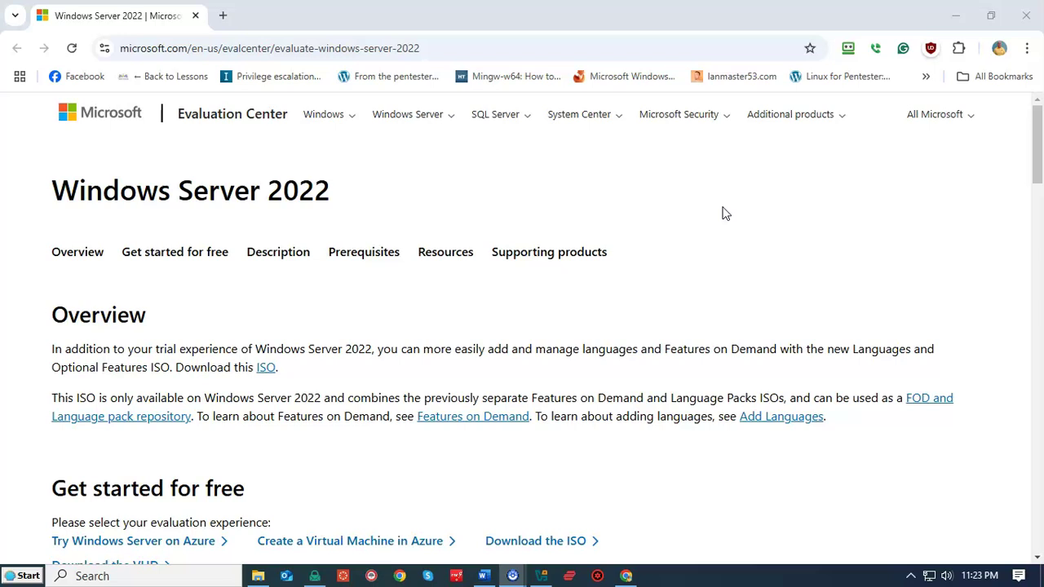
# Scroll to 'Get started for free' and open the Windows Server 2022 ISO registration page
pyautogui.click(692, 220)
pyautogui.scroll(-3, 692, 219)
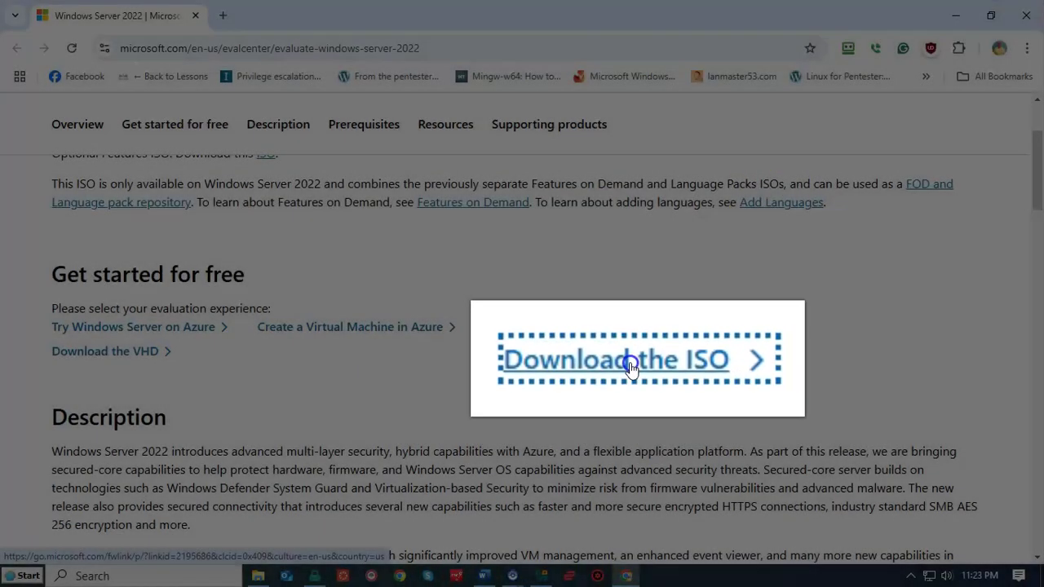
pyautogui.click(562, 359)
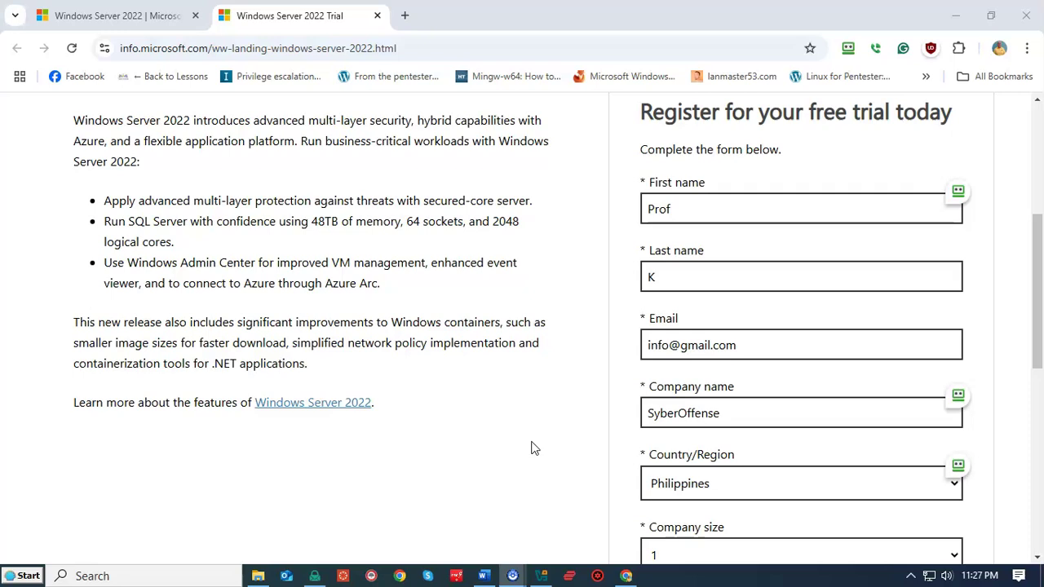
# Submit the trial form, start the English 64-bit ISO download, then cancel the save dialog
pyautogui.click(534, 444)
pyautogui.scroll(-6, 625, 350)
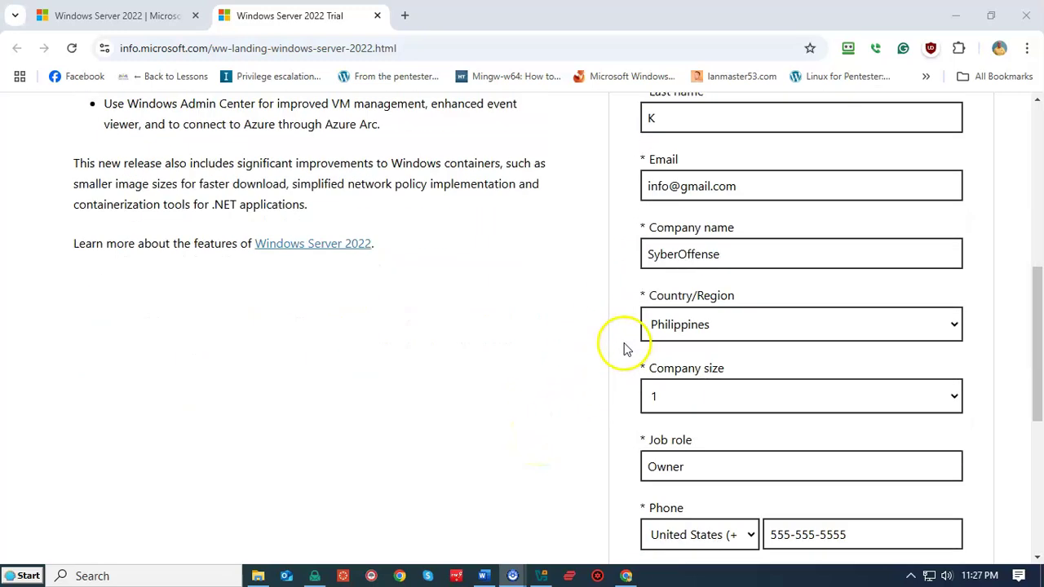
pyautogui.scroll(-1, 625, 350)
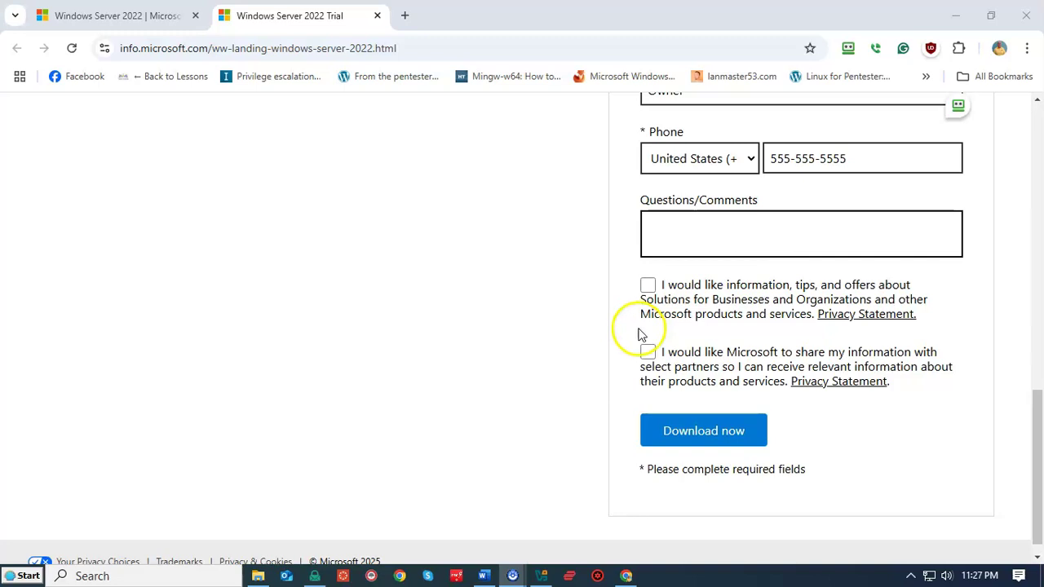
pyautogui.click(691, 435)
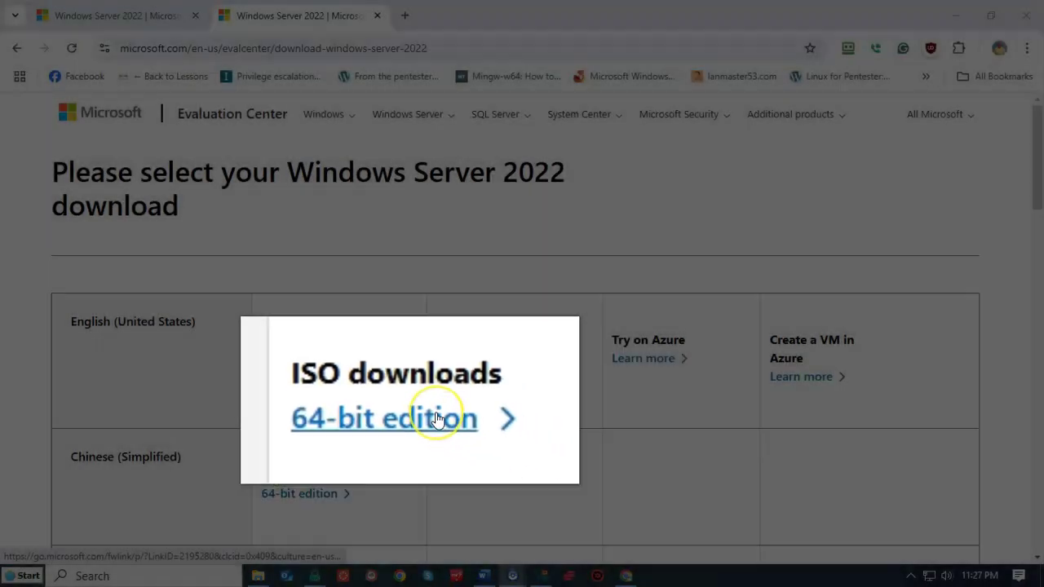
pyautogui.click(323, 358)
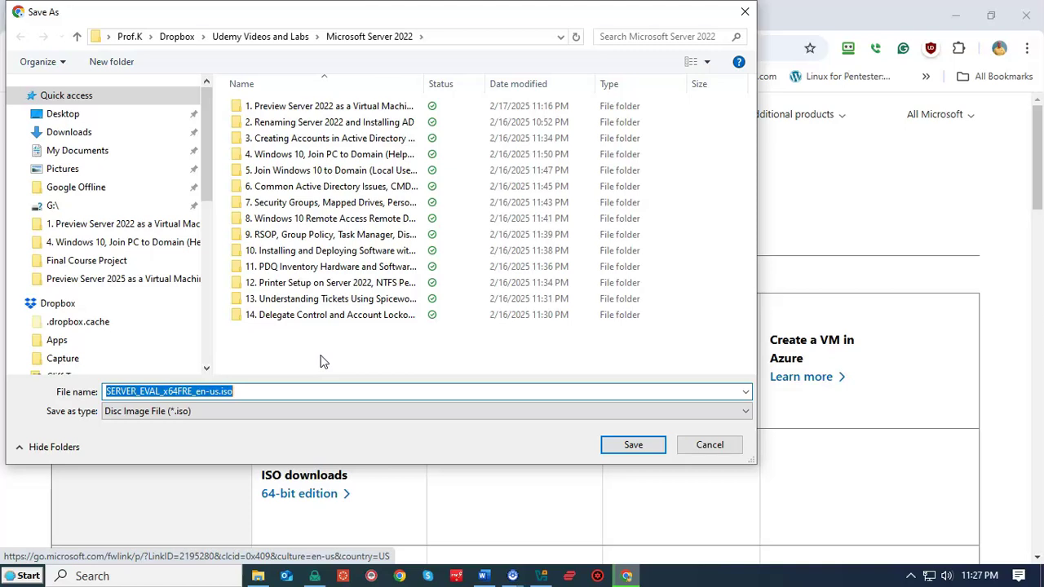
pyautogui.click(708, 444)
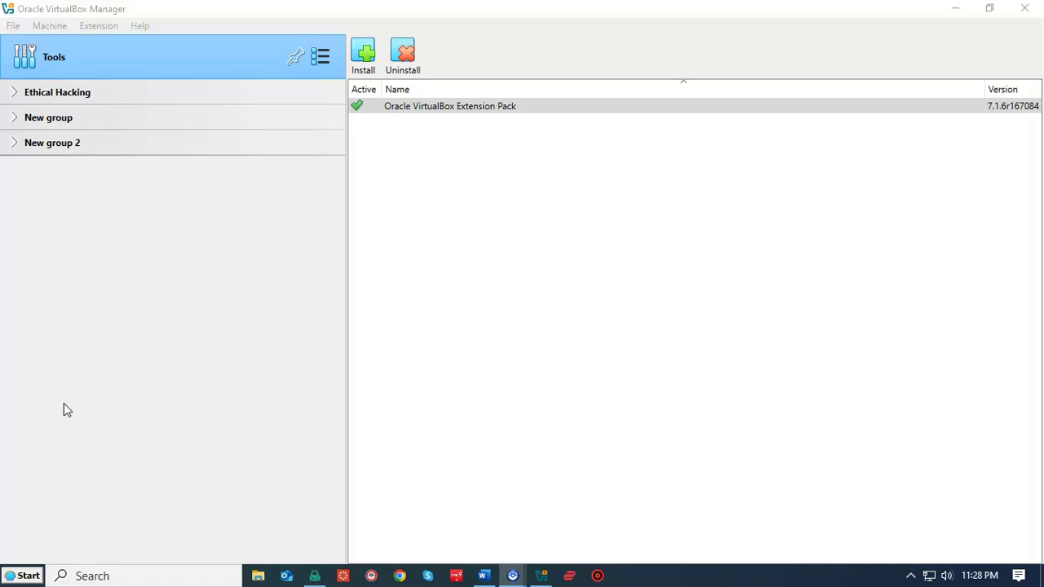
# Start a new virtual machine from Machine > New and name it 'Server 20122'
pyautogui.click(117, 174)
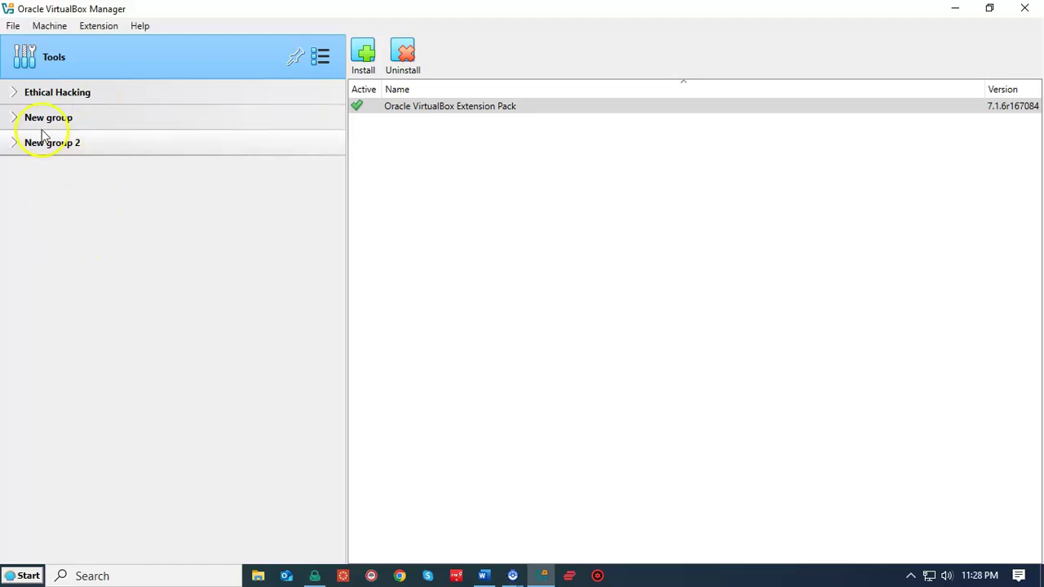
pyautogui.click(47, 27)
pyautogui.click(62, 51)
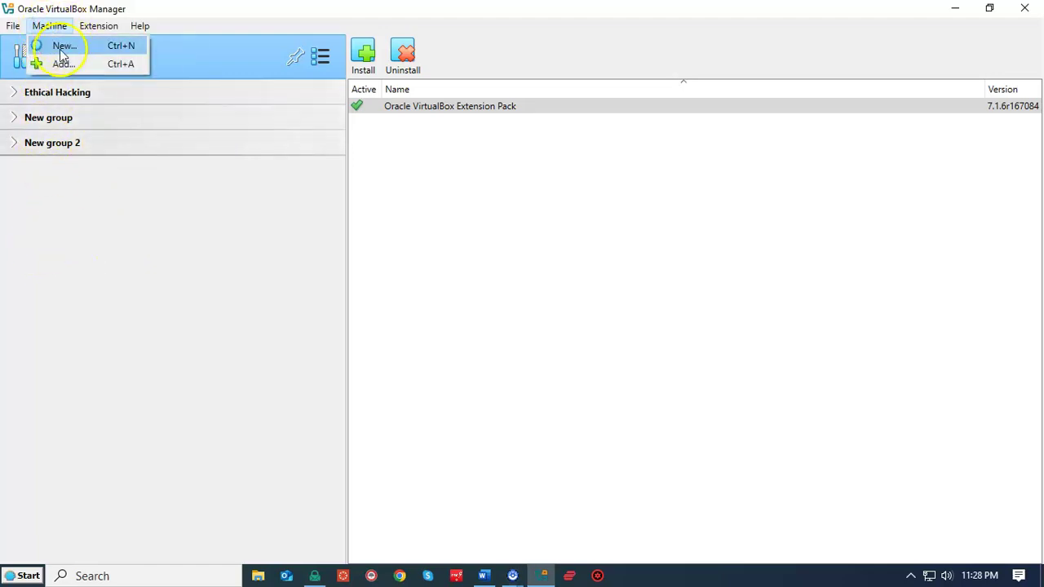
pyautogui.click(62, 47)
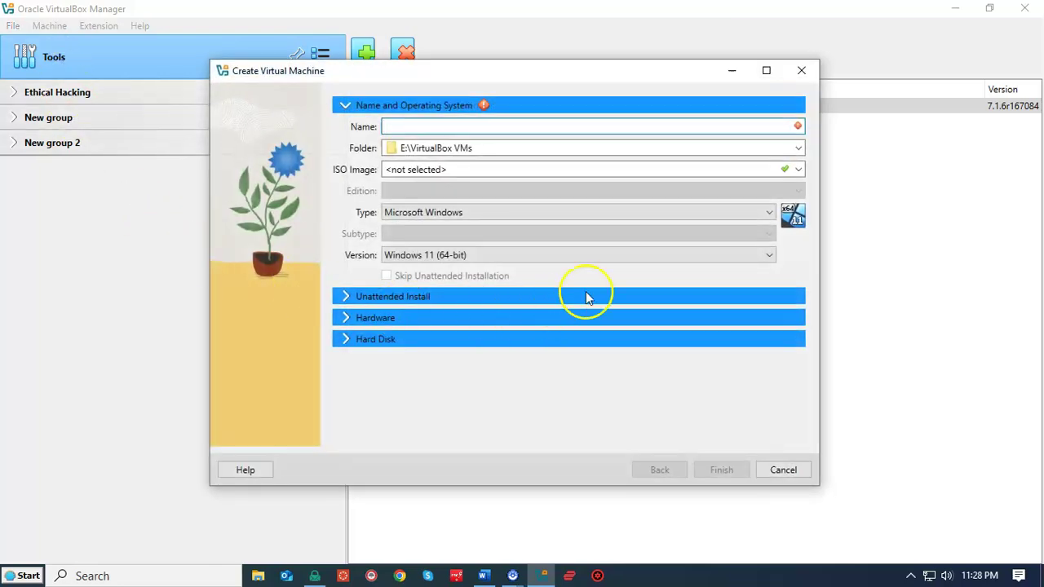
pyautogui.click(394, 130)
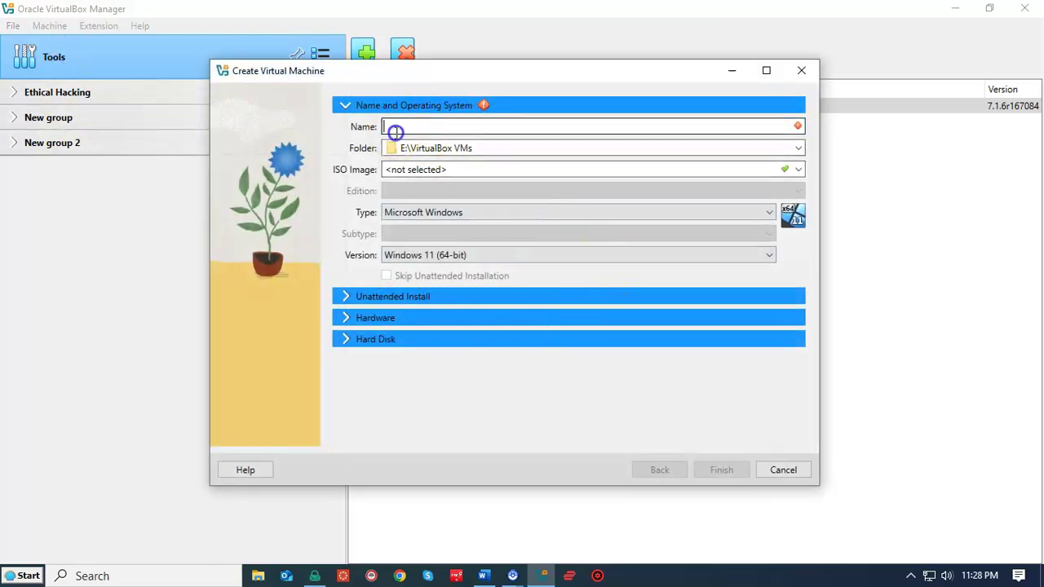
pyautogui.write('Server 20122')
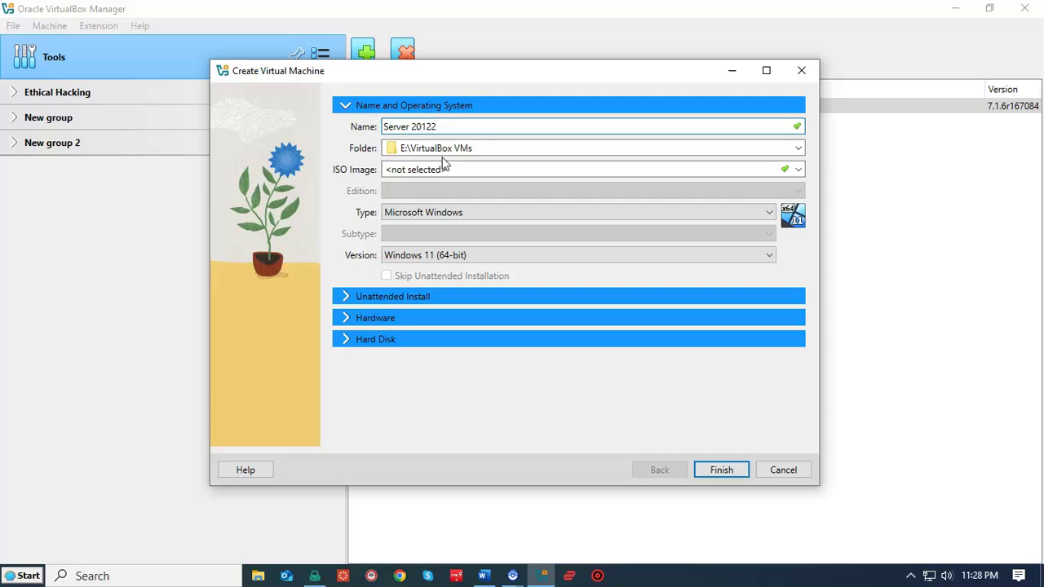
# Select Windows Server 2022.iso as the ISO image and skip unattended installation
pyautogui.click(798, 169)
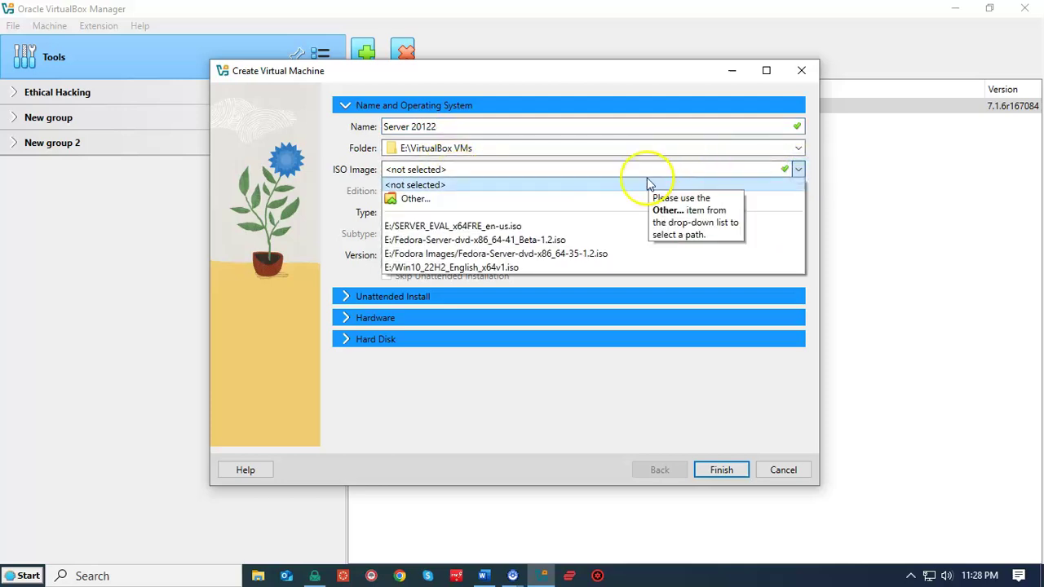
pyautogui.click(415, 199)
pyautogui.click(289, 312)
pyautogui.scroll(-5, 571, 309)
pyautogui.click(538, 349)
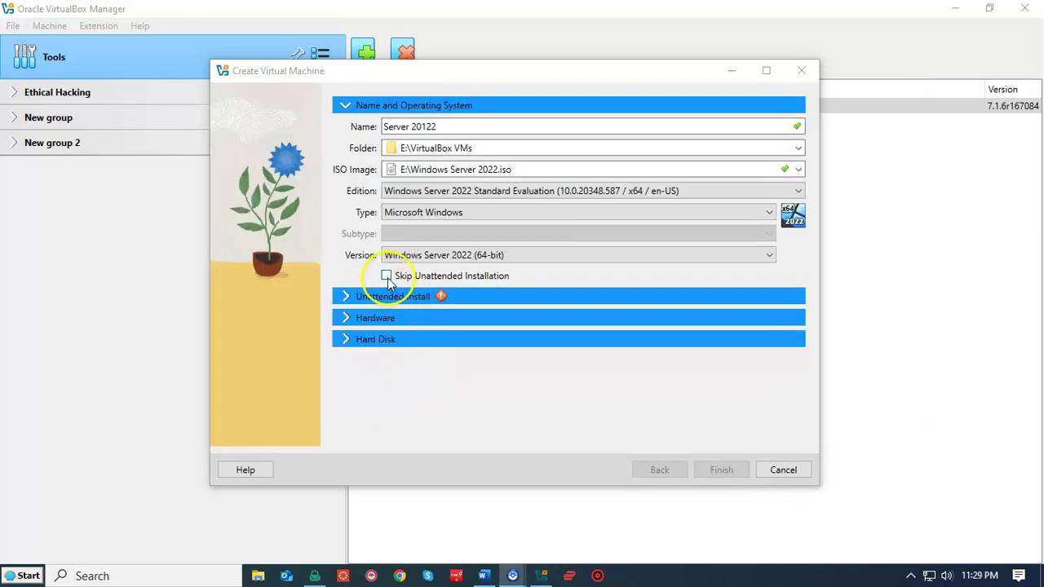
pyautogui.click(386, 276)
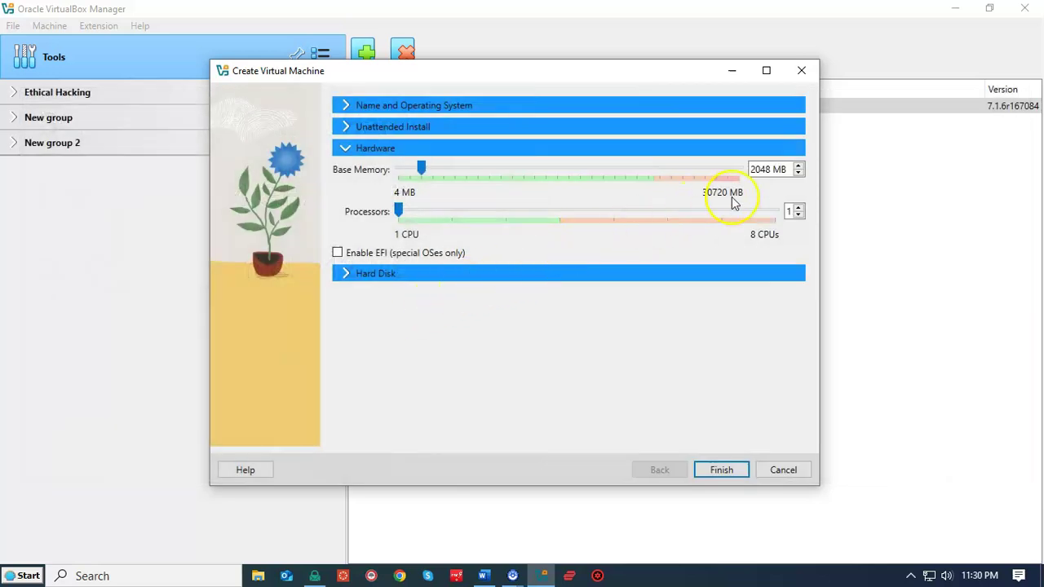
# Set base memory to 8193 MB and 2 processors, keep the 50 GB disk, and finish
pyautogui.click(798, 166)
pyautogui.click(547, 170)
pyautogui.click(567, 169)
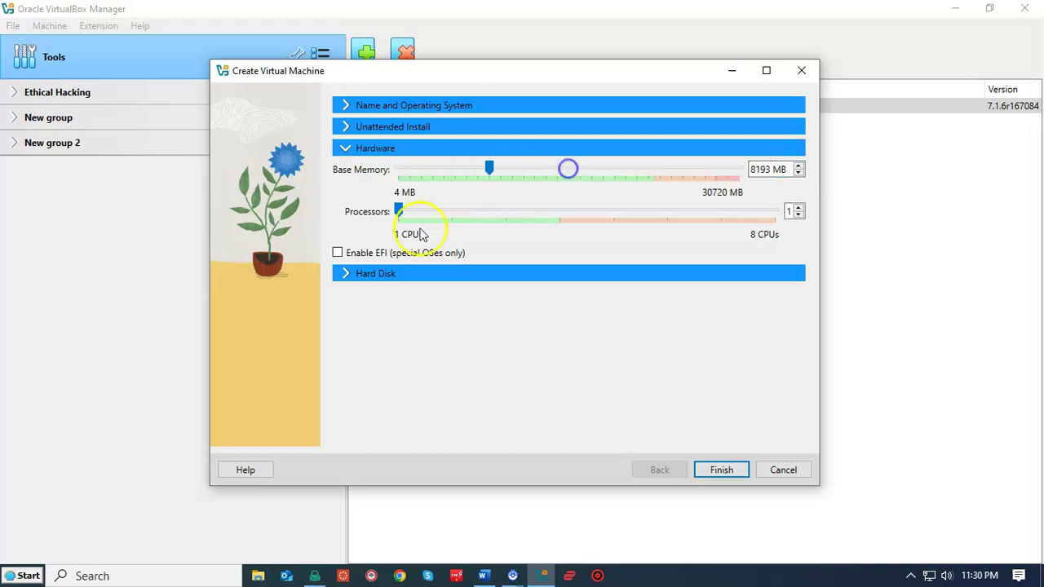
pyautogui.click(797, 207)
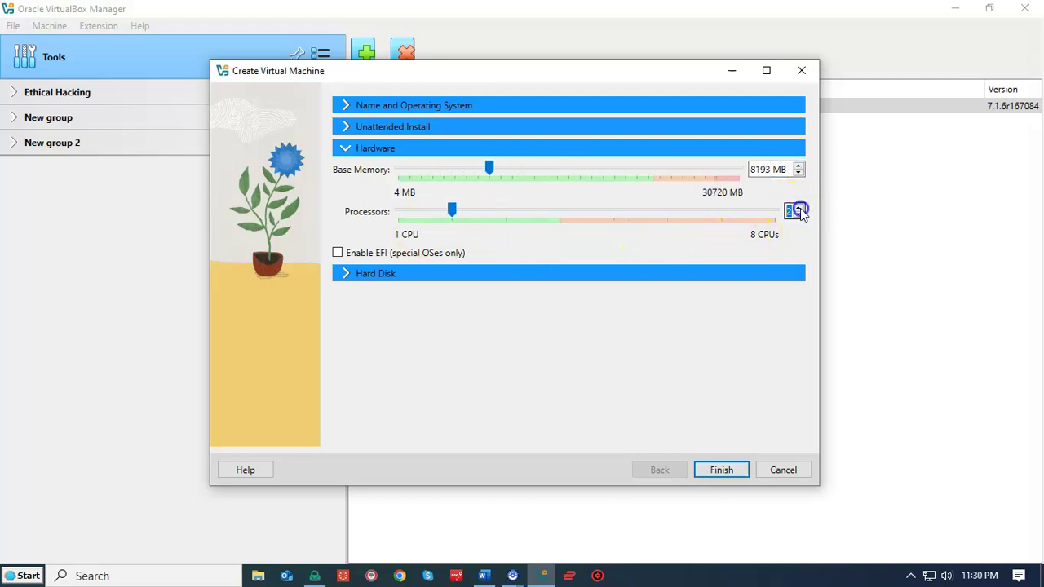
pyautogui.click(370, 274)
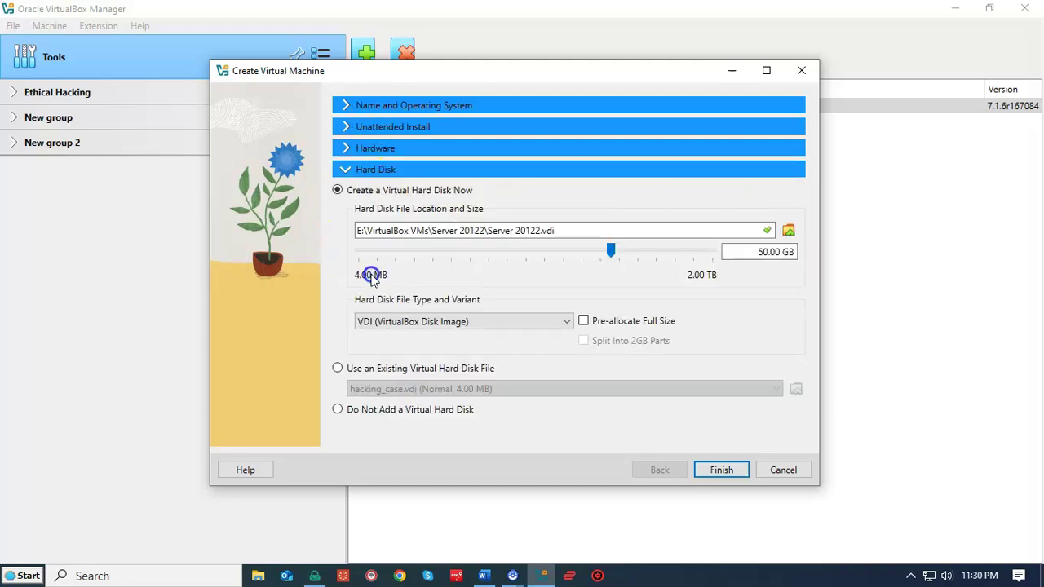
pyautogui.click(764, 283)
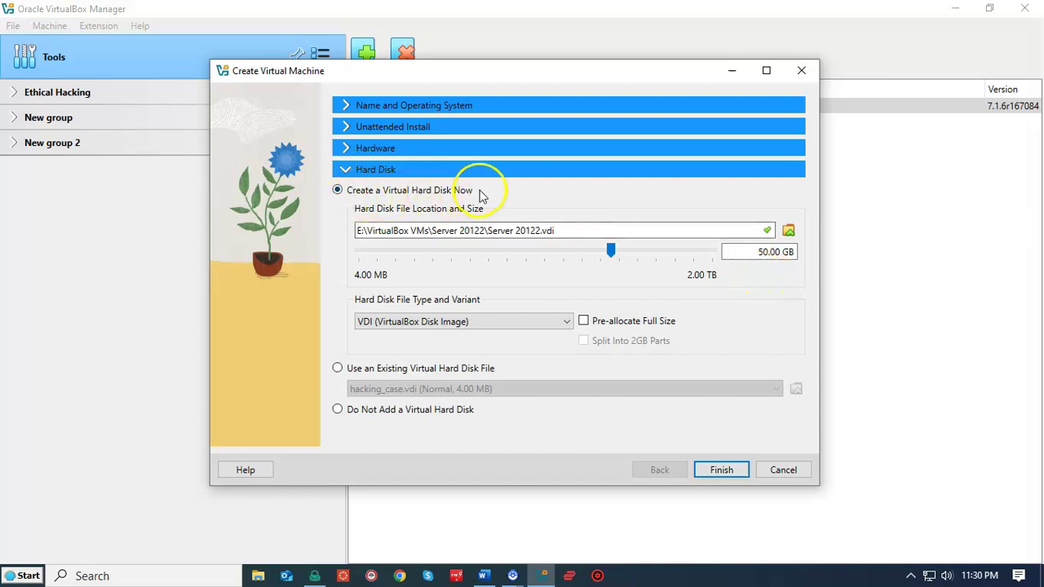
pyautogui.click(719, 471)
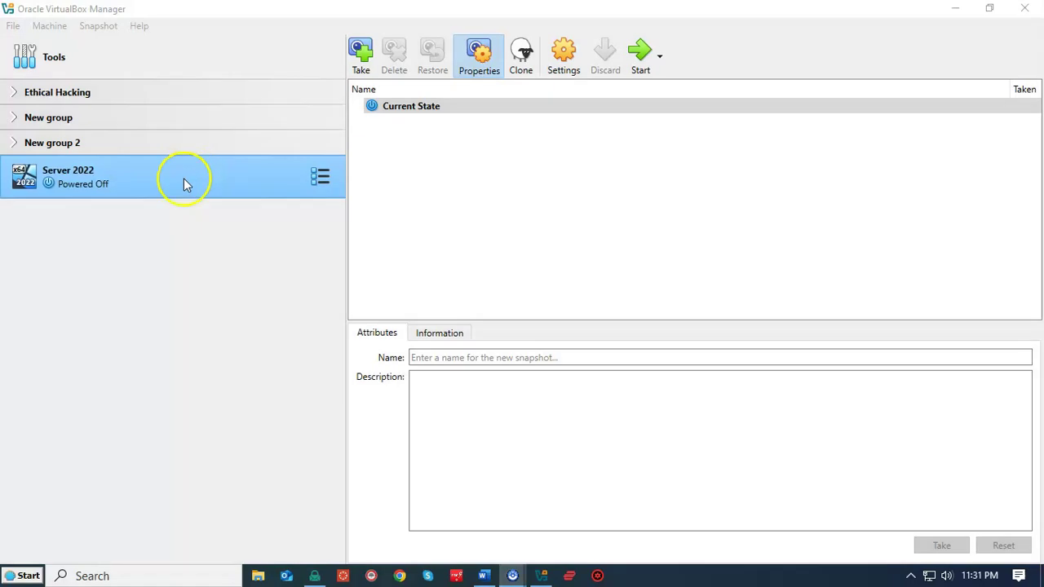
# Start the Server 2022 VM and reposition its window while Windows Setup loads
pyautogui.doubleClick(183, 177)
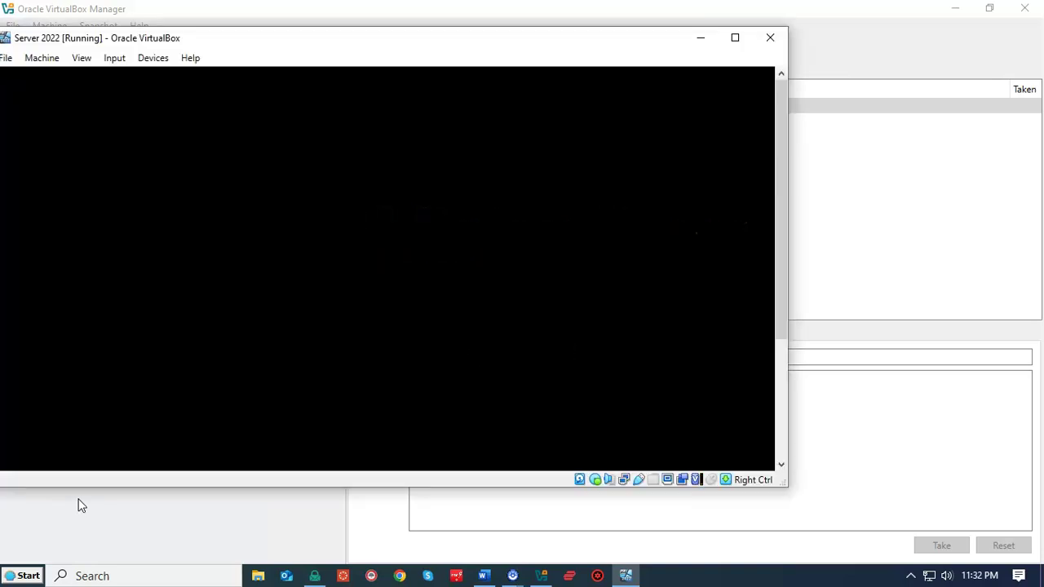
pyautogui.moveTo(403, 72); pyautogui.dragTo(570, 58)
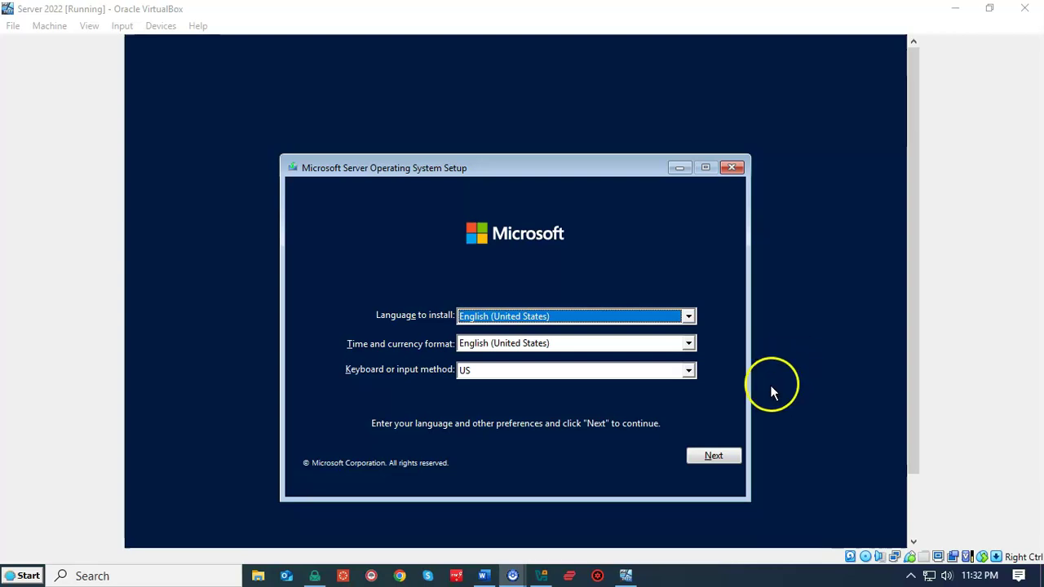
# Keep the default language settings, begin installing, and pick Standard Evaluation (Desktop Experience)
pyautogui.click(714, 457)
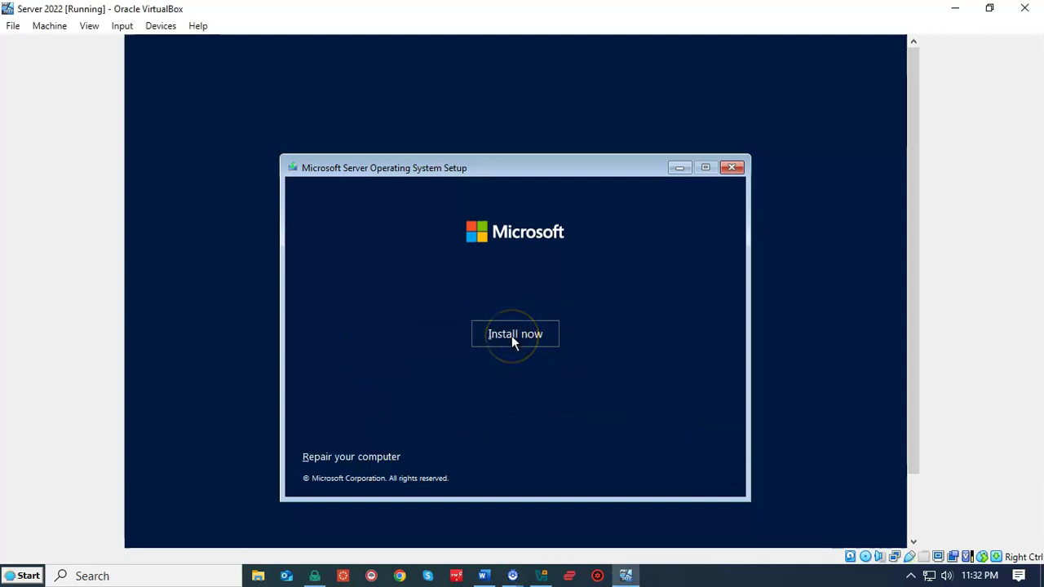
pyautogui.click(514, 334)
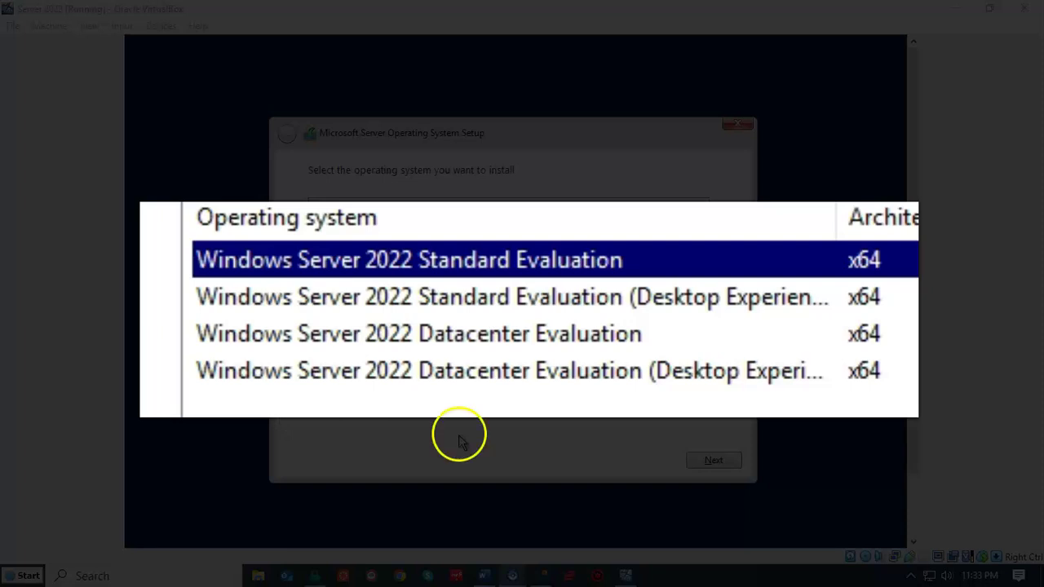
pyautogui.click(697, 302)
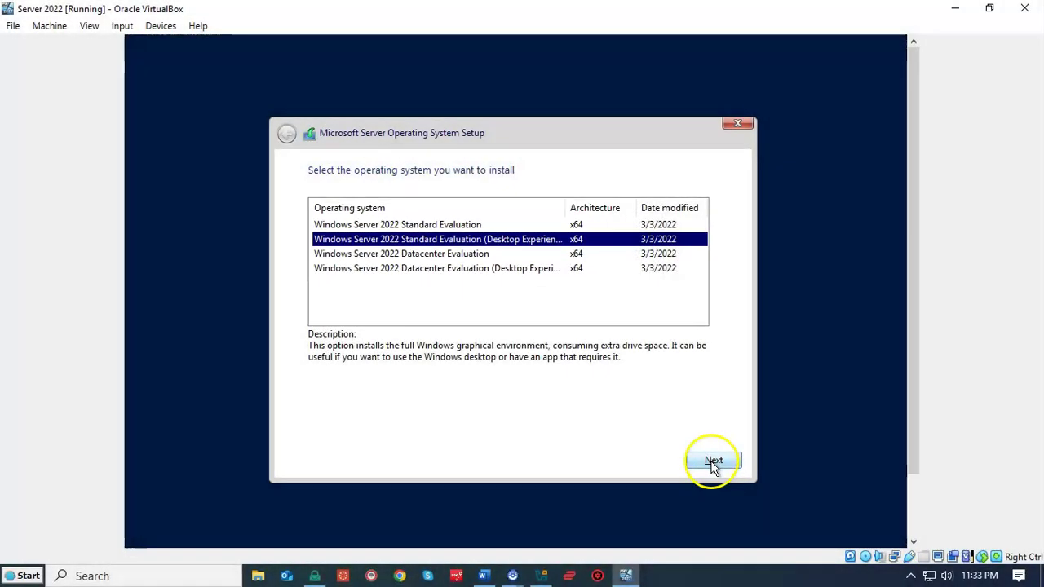
pyautogui.click(713, 462)
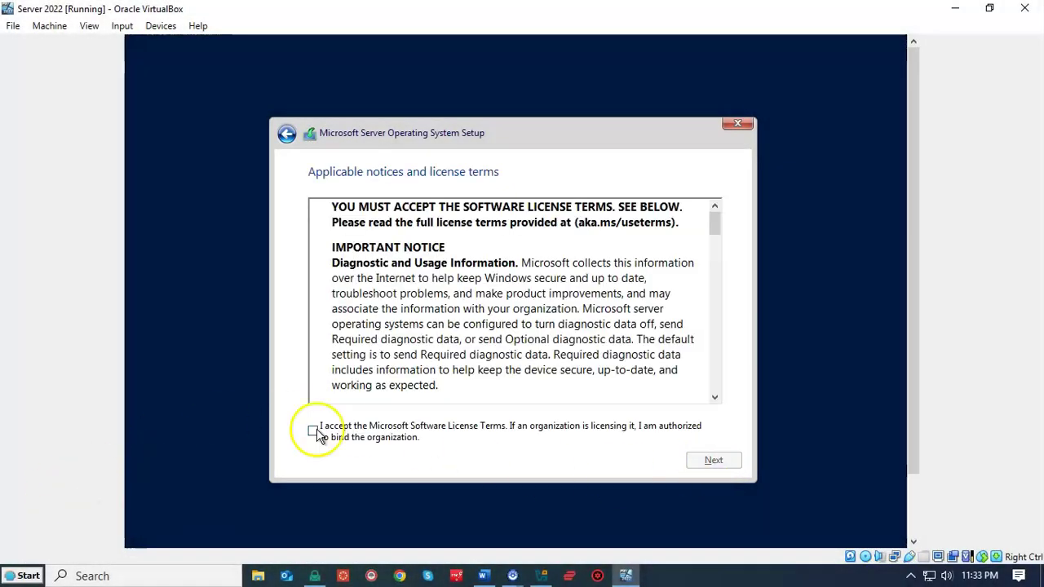
# Accept the license terms and run a Custom install onto the 50.0 GB drive
pyautogui.click(313, 432)
pyautogui.click(715, 461)
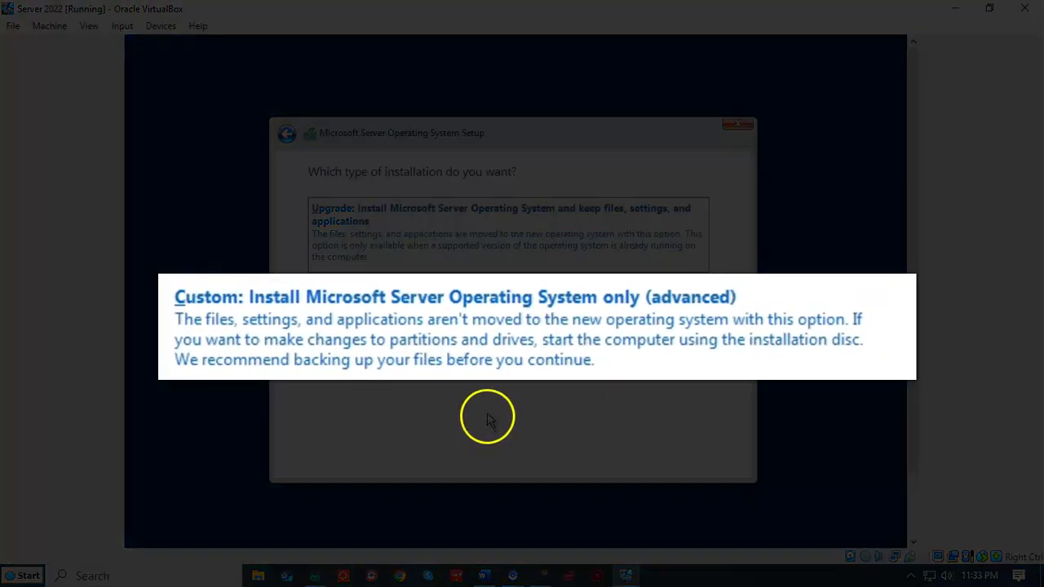
pyautogui.click(553, 311)
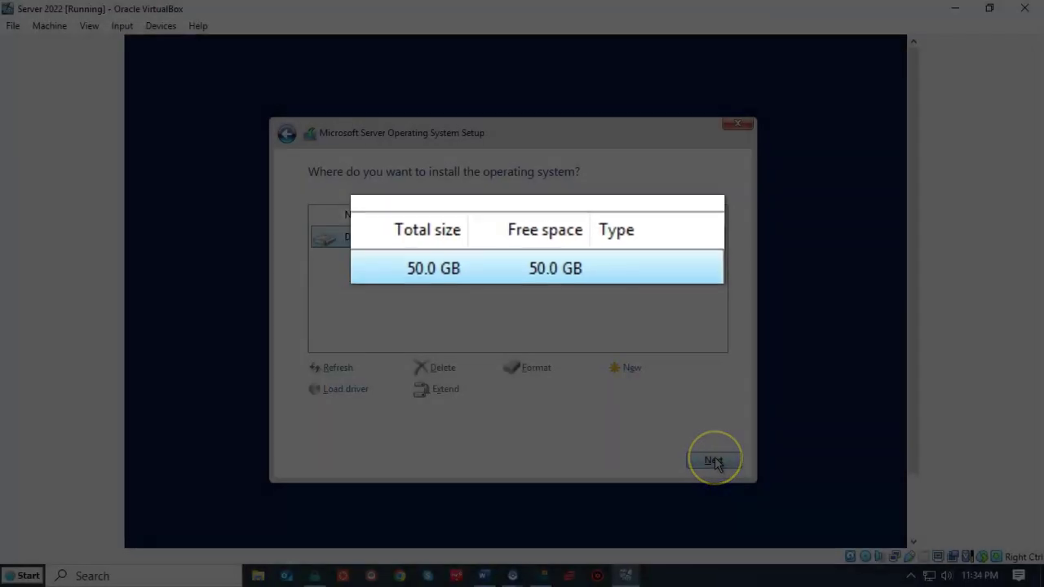
pyautogui.click(715, 462)
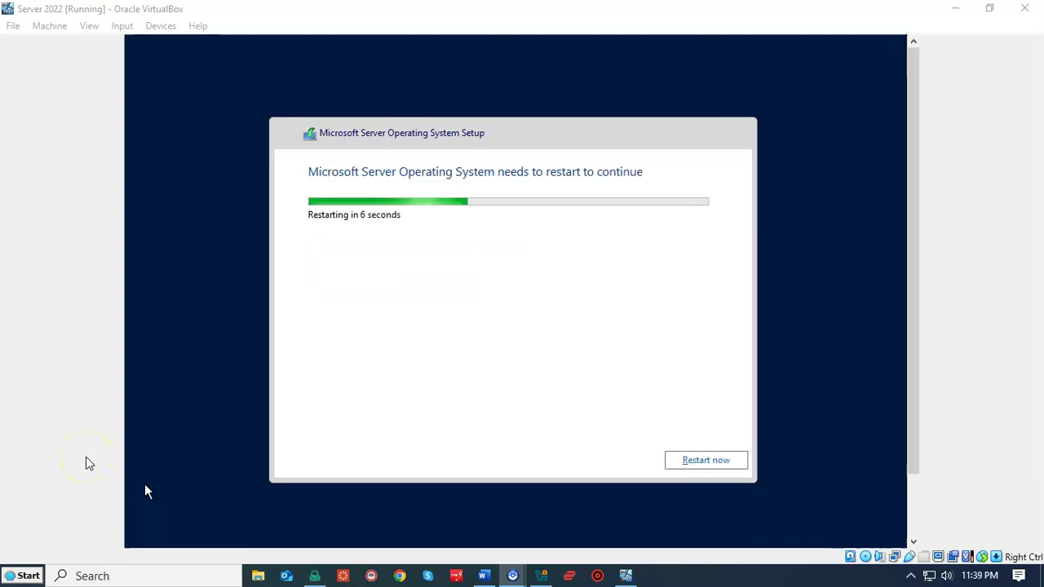
# Restart the virtual machine immediately from the setup restart dialog
pyautogui.click(711, 461)
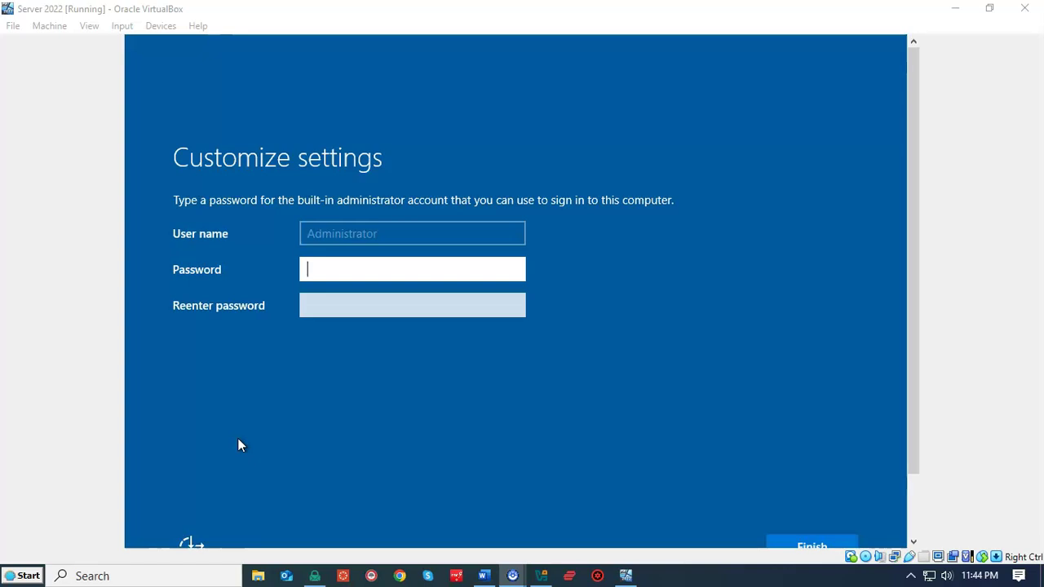
# Enter and confirm the Administrator account password, then finish Customize settings
pyautogui.click(357, 266)
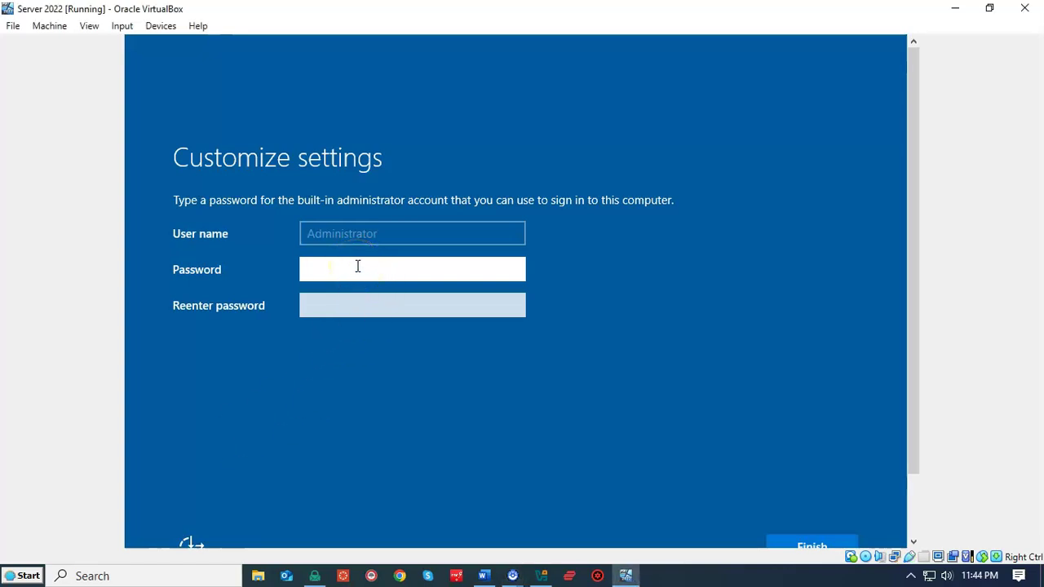
pyautogui.write('Password@12345')
pyautogui.click(332, 299)
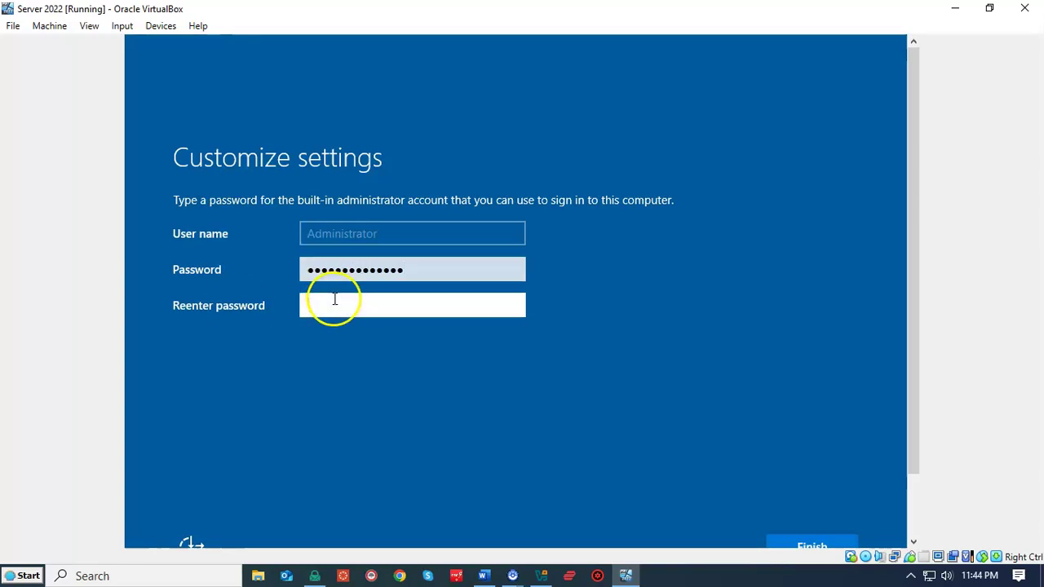
pyautogui.write('Password@12345')
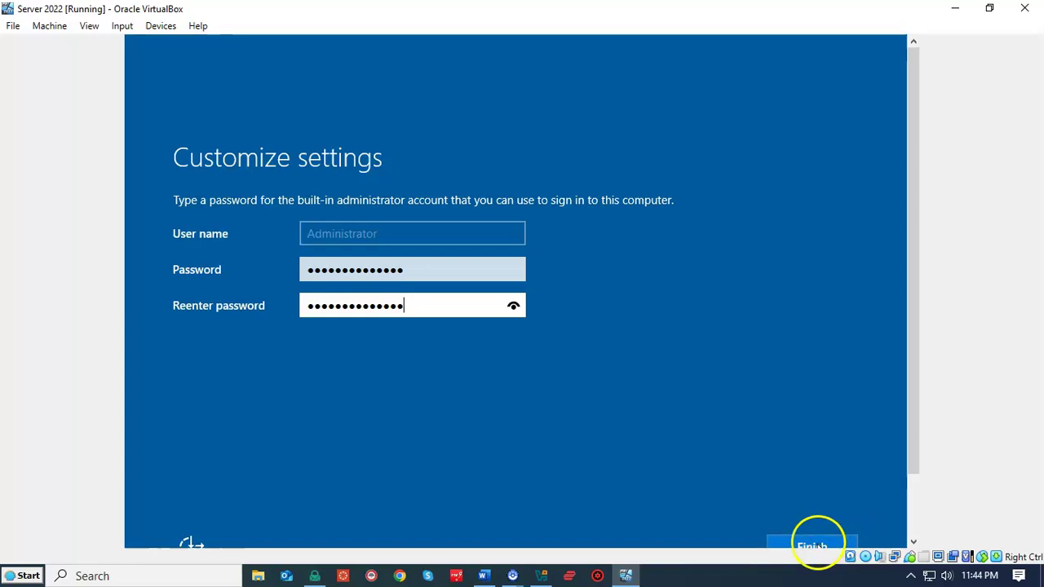
pyautogui.scroll(-2, 905, 443)
pyautogui.click(799, 484)
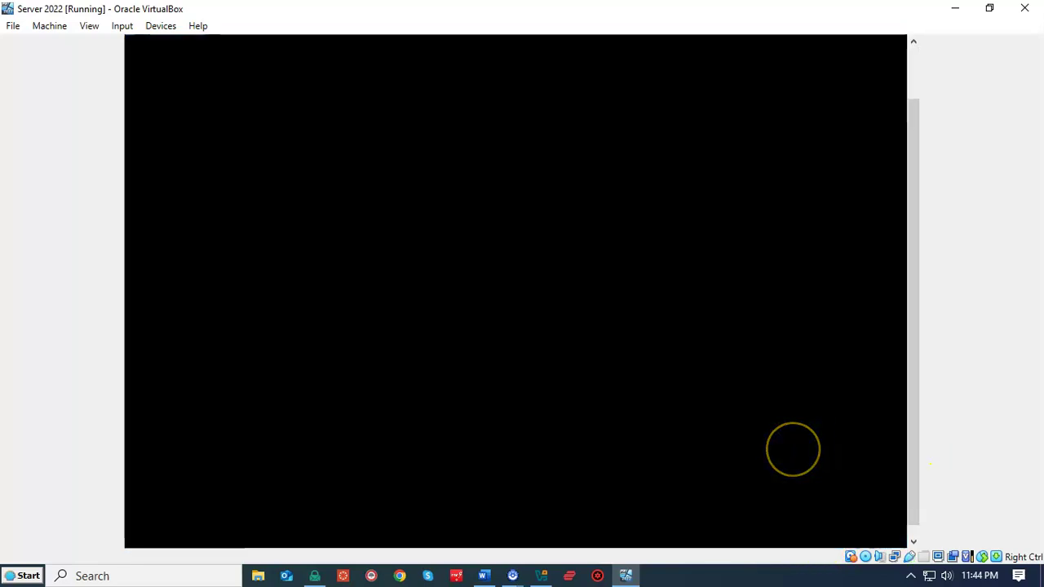
# Send Ctrl-Alt-Del to the VM through Input > Keyboard > Insert Ctrl-Alt-Del
pyautogui.click(788, 447)
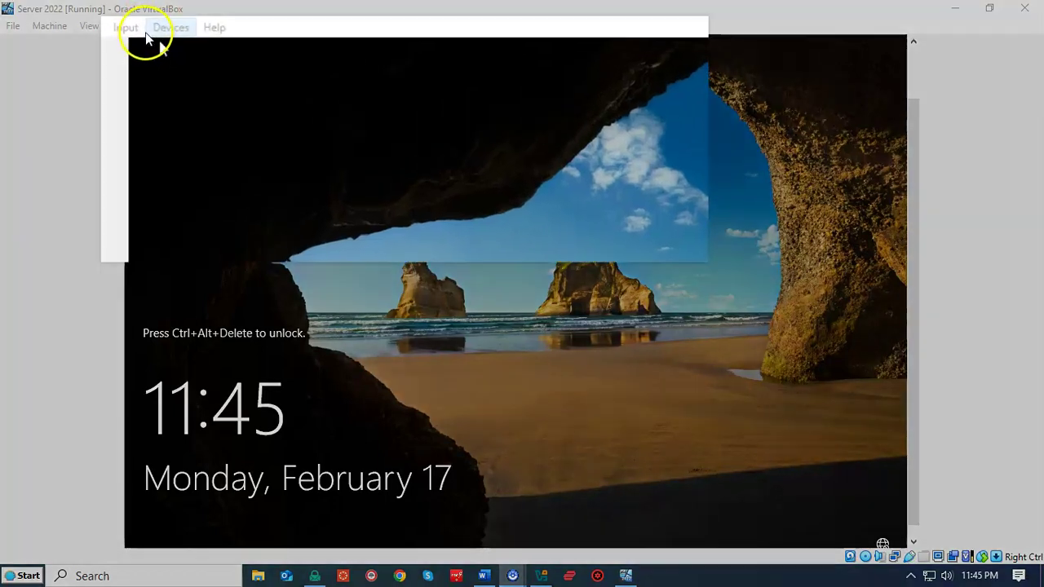
pyautogui.click(122, 27)
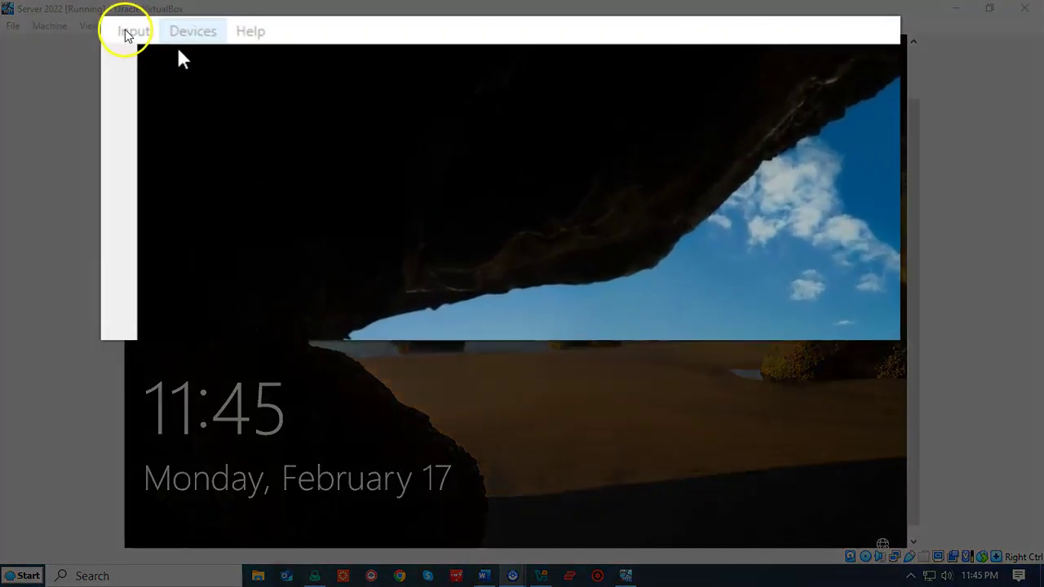
pyautogui.click(135, 35)
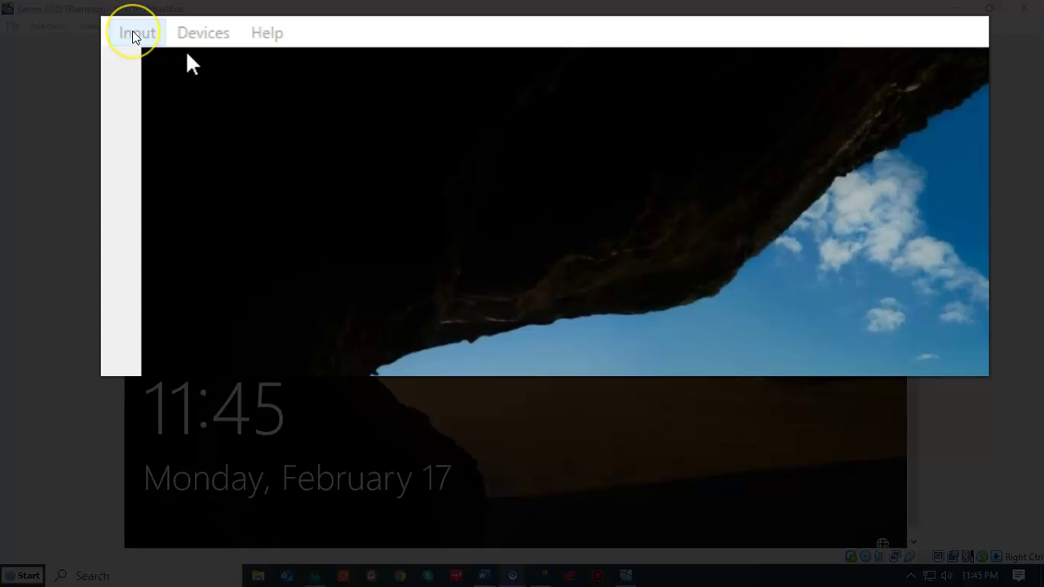
pyautogui.click(167, 50)
pyautogui.moveTo(166, 54)
pyautogui.moveTo(137, 31)
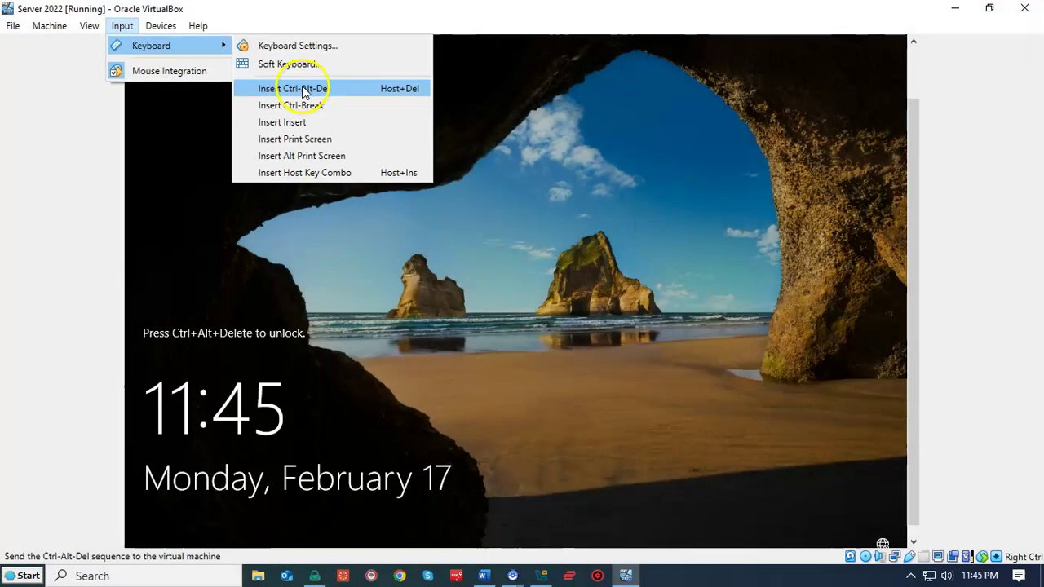
pyautogui.click(430, 143)
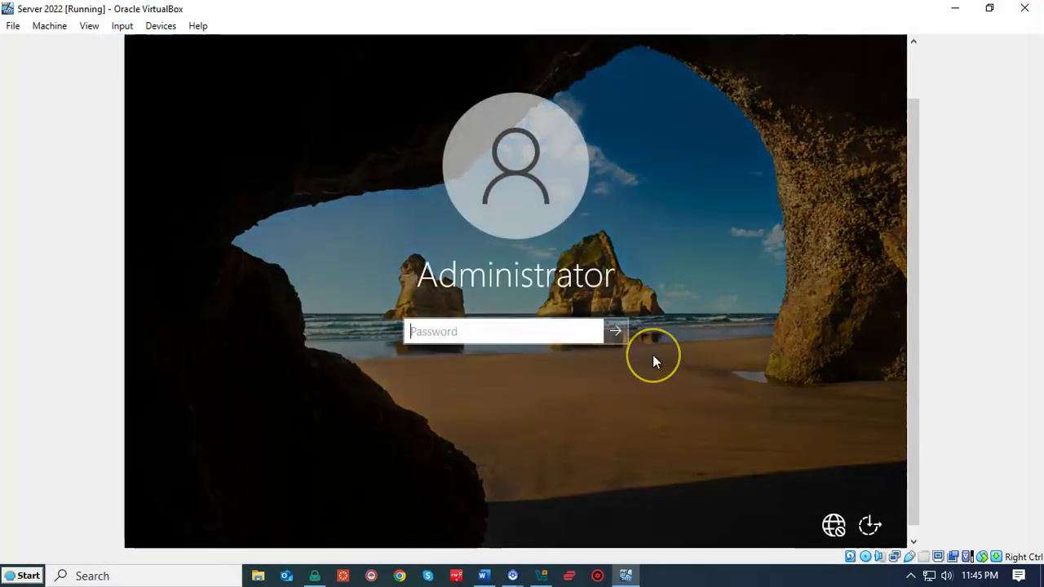
# Sign in as Administrator with the account password and reach the Windows Server desktop
pyautogui.write('**************')
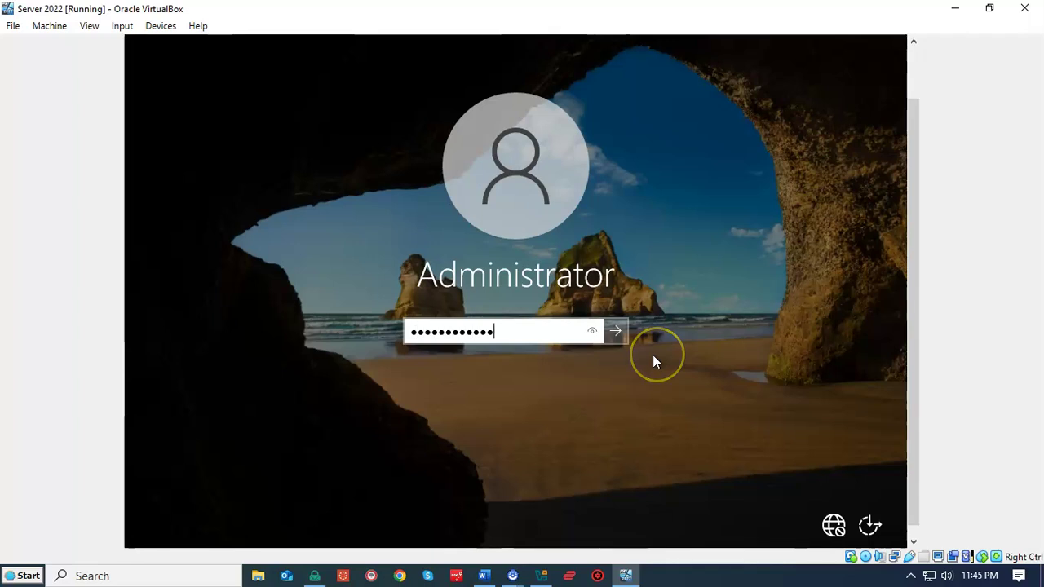
pyautogui.press('Return')
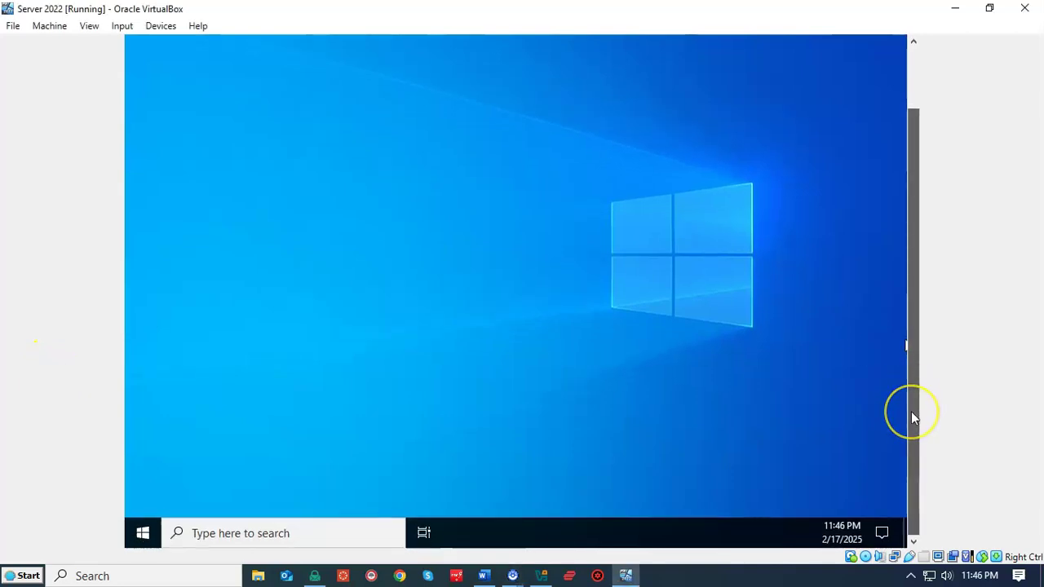
pyautogui.moveTo(912, 418); pyautogui.dragTo(921, 339)
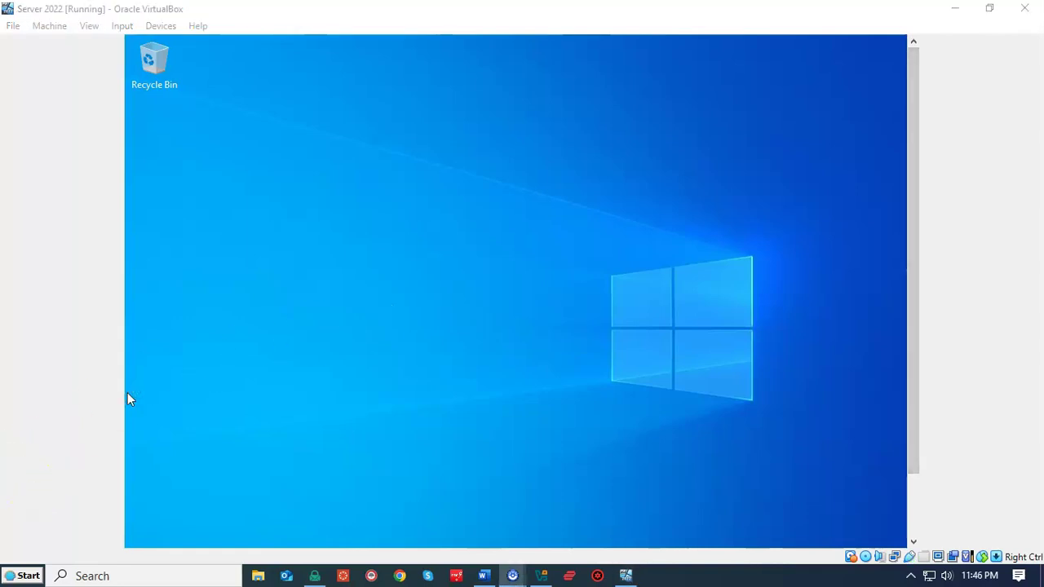
pyautogui.click(69, 441)
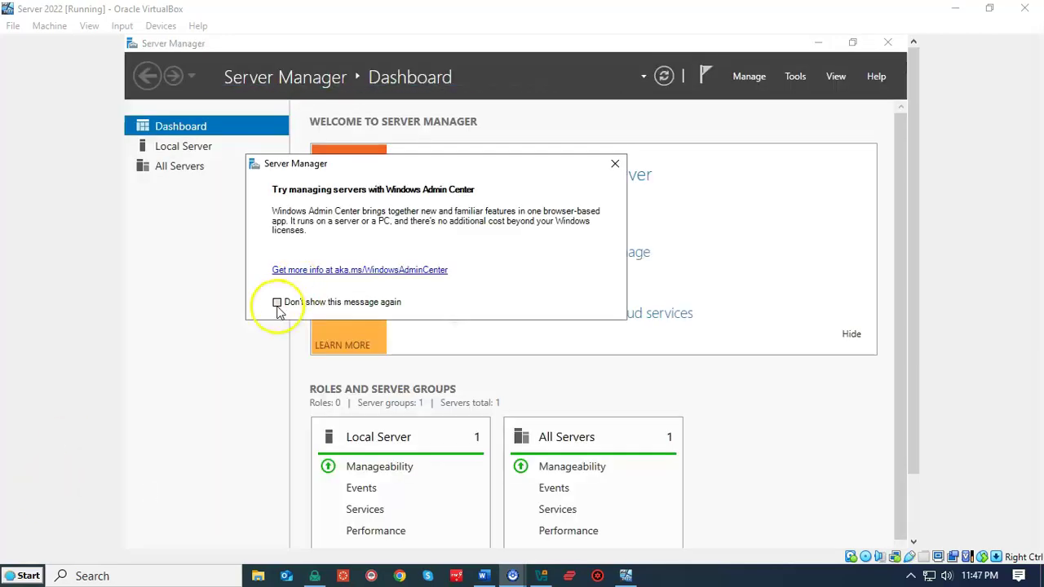
# Check 'Don't show this message again' and close the Windows Admin Center popup, returning to the Server Manager Dashboard
pyautogui.click(276, 303)
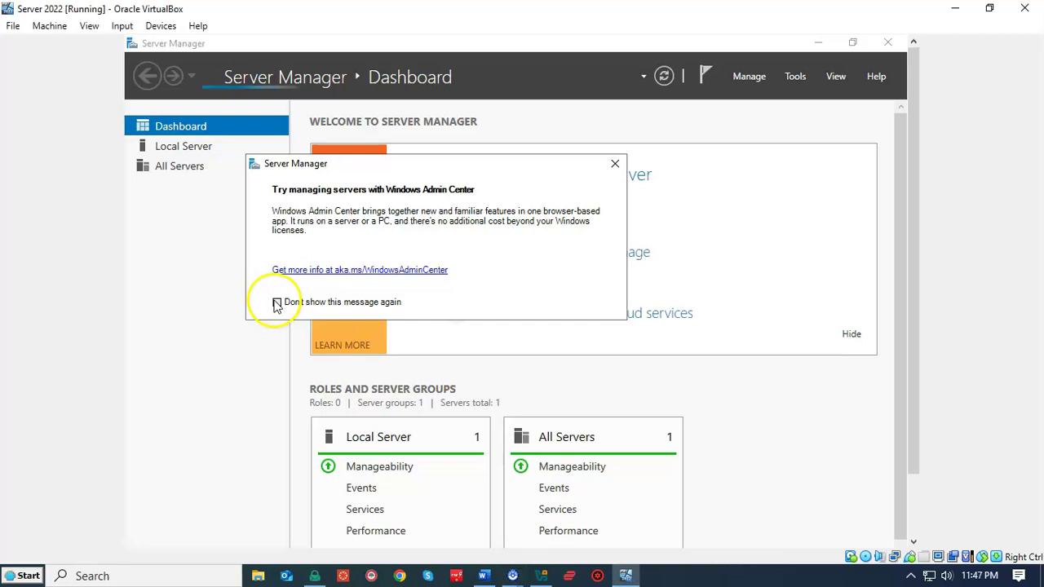
pyautogui.click(615, 164)
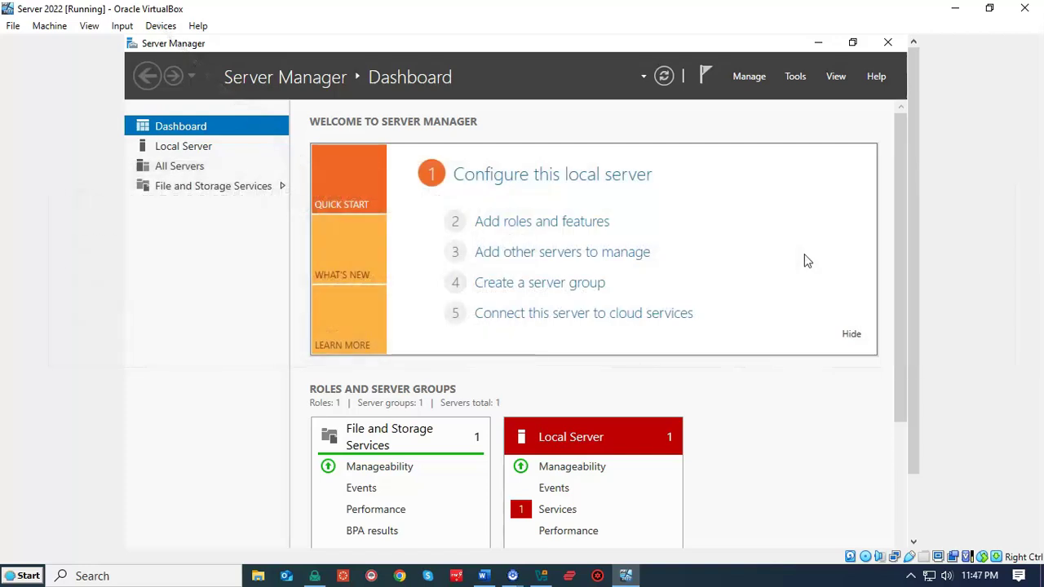
pyautogui.click(82, 379)
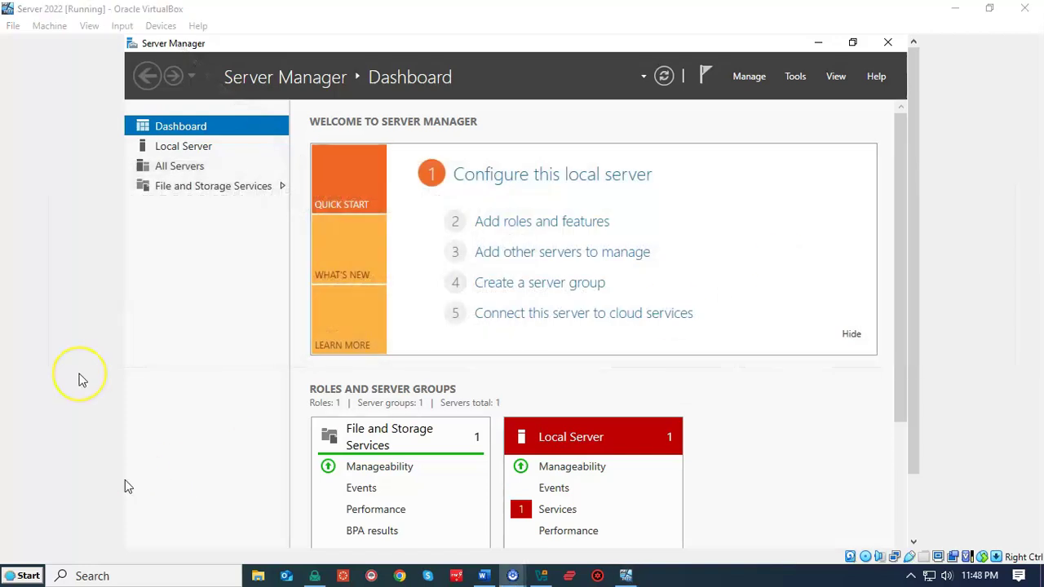